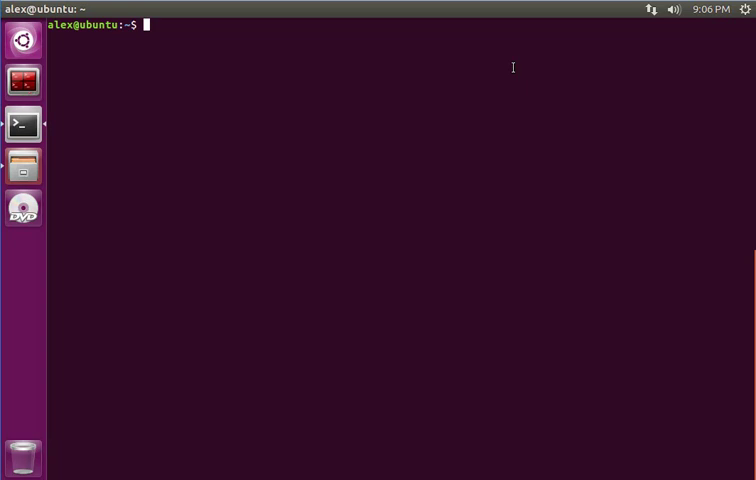
text(amiz)
- Run 'amixer scontrols' to list the Master, PCM and Capture mixer controls
key(BackSpace)
text(xer)
text( sco)
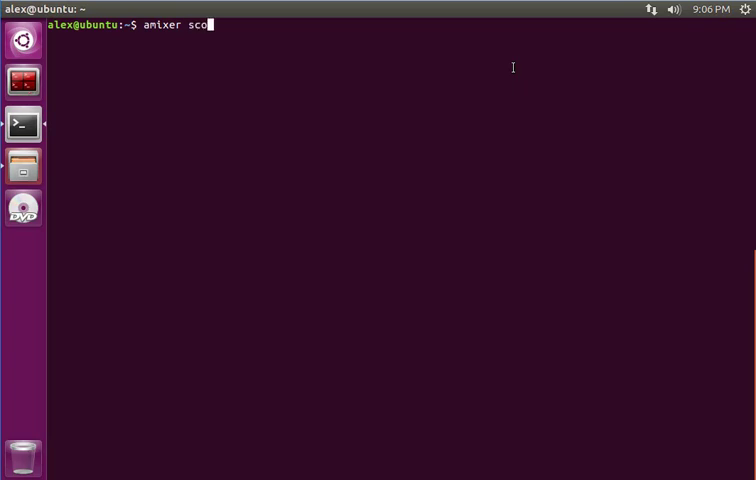
text(ntrol)
text(s)
key(Return)
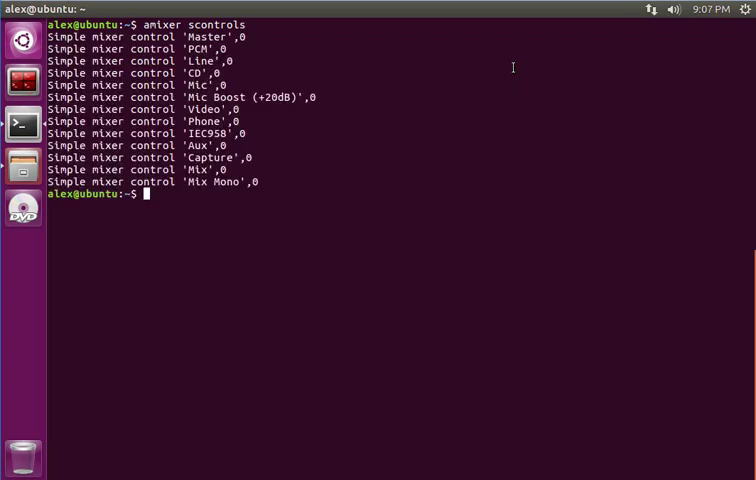
click(675, 9)
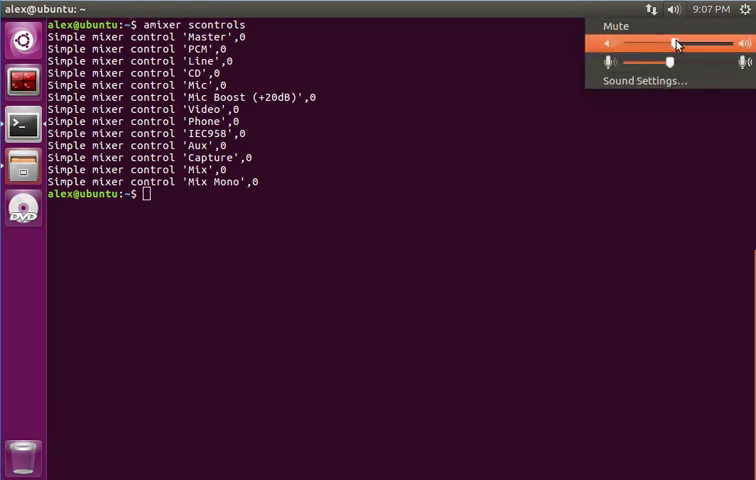
click(551, 224)
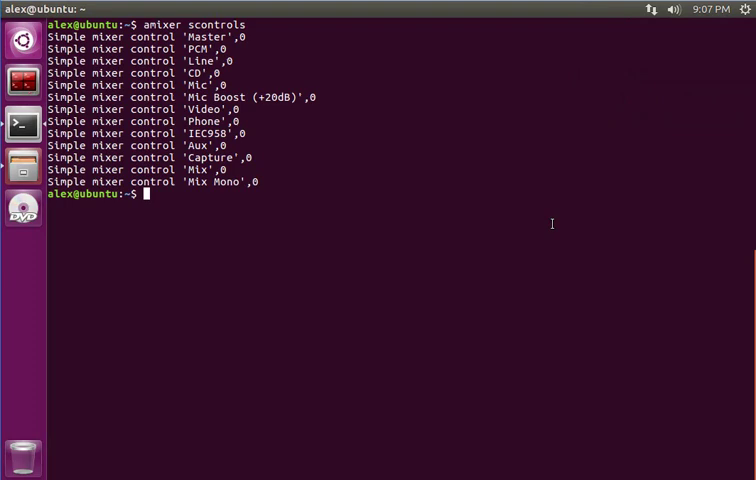
- Run amixer sset 'Master' 100 so both front channels report 100%
key(Up)
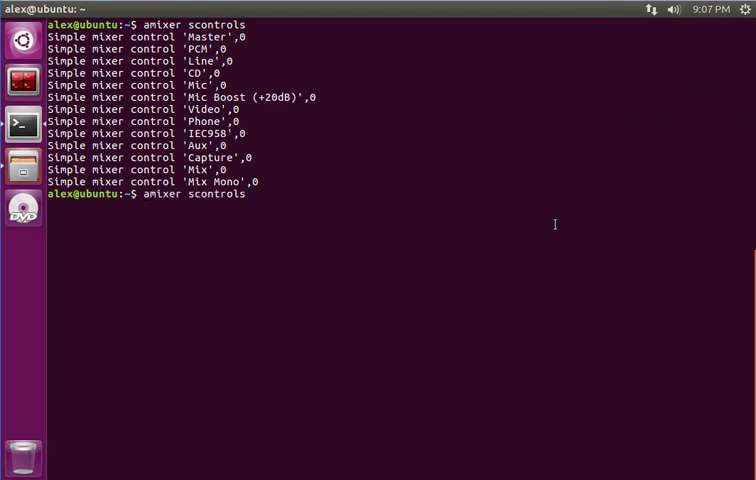
key(BackSpace)
key(BackSpace)
key(BackSpace)
key(BackSpace)
key(BackSpace)
key(BackSpace)
key(BackSpace)
key(BackSpace)
key(BackSpace)
text(ss)
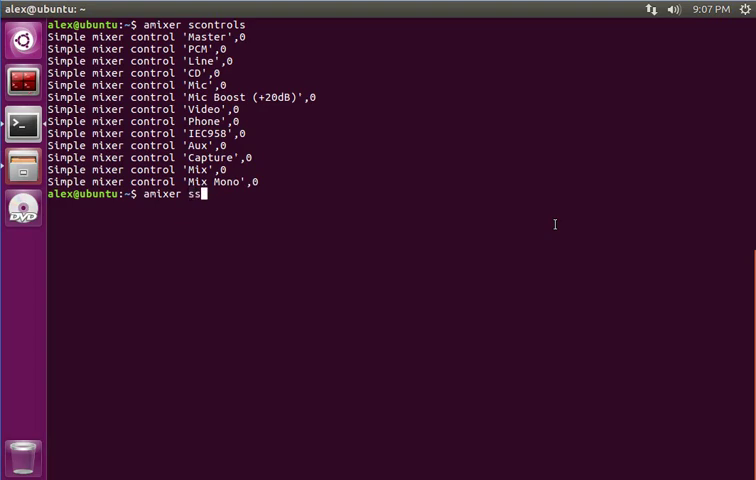
text(et)
drag(182, 36, 240, 37)
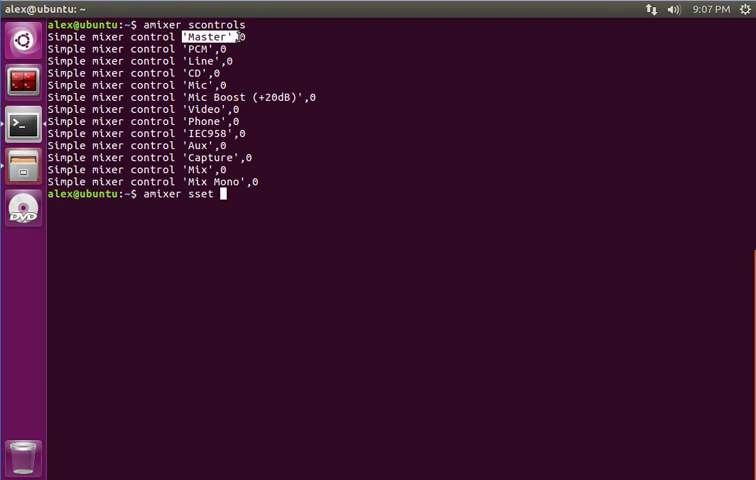
click(251, 197)
text(')
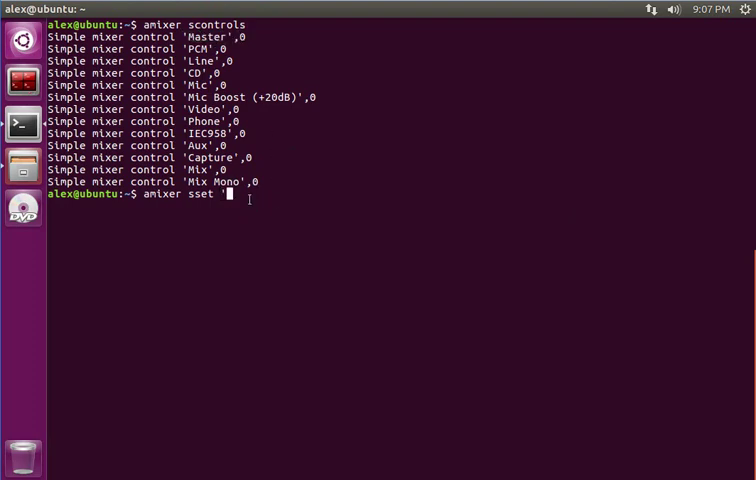
text(Mast)
text(er' 41)
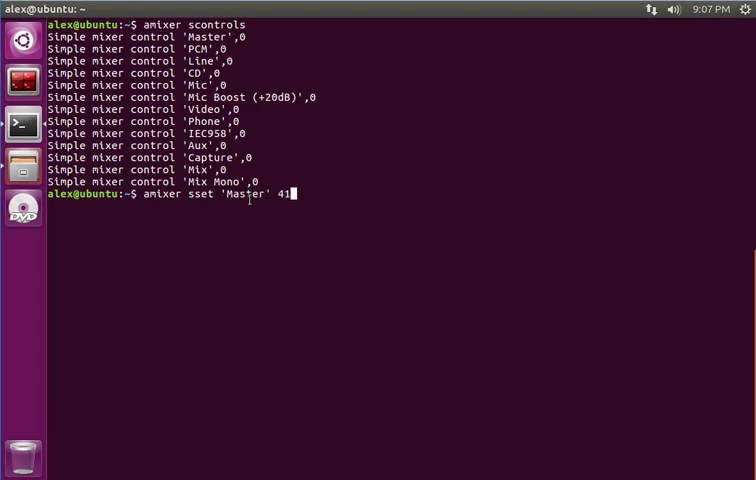
key(BackSpace)
key(BackSpace)
text(1)
text(00)
key(Return)
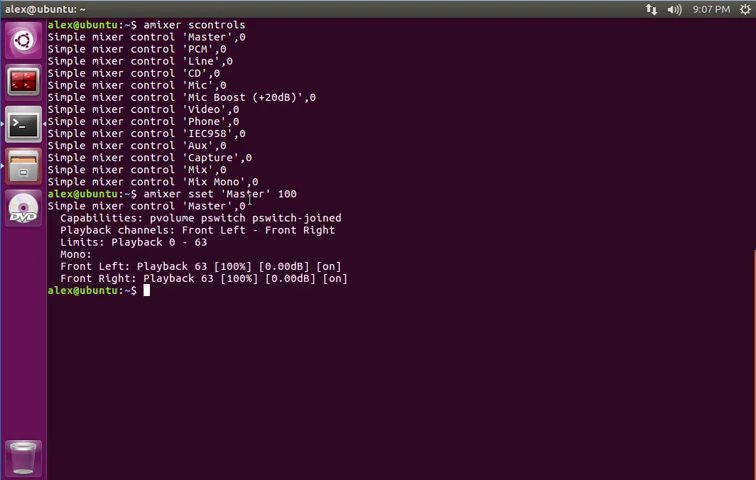
click(674, 10)
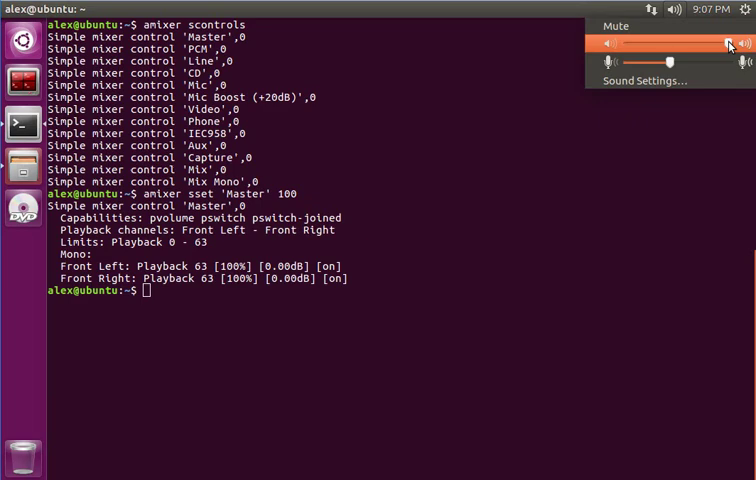
- Run amixer sset 'Master' 10 to drop both channels to 16%, then check the sound indicator
click(560, 292)
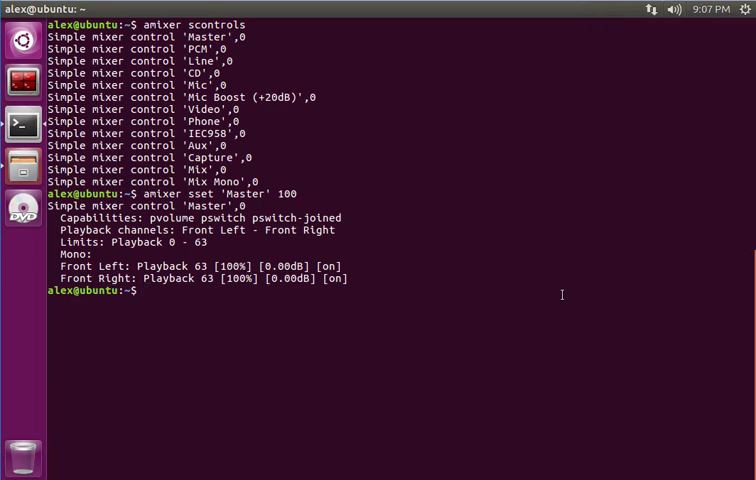
key(Up)
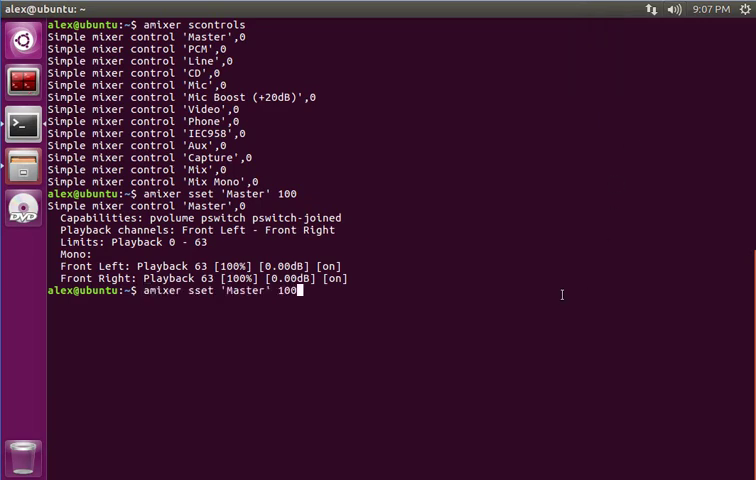
key(BackSpace)
key(BackSpace)
text(0)
key(Return)
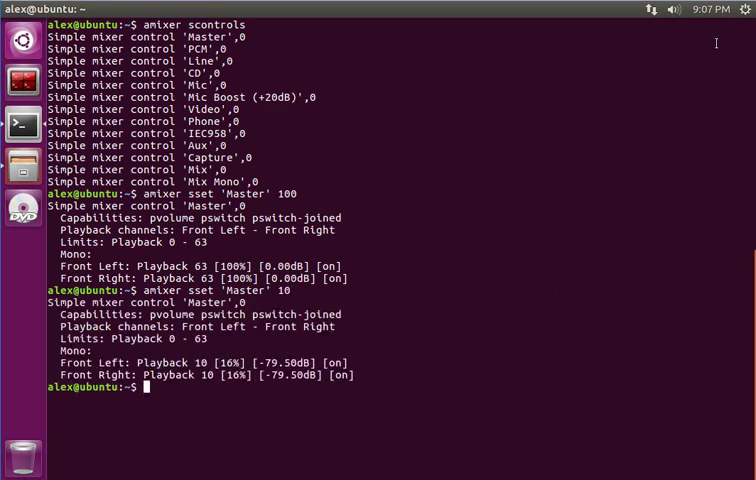
click(673, 10)
click(668, 242)
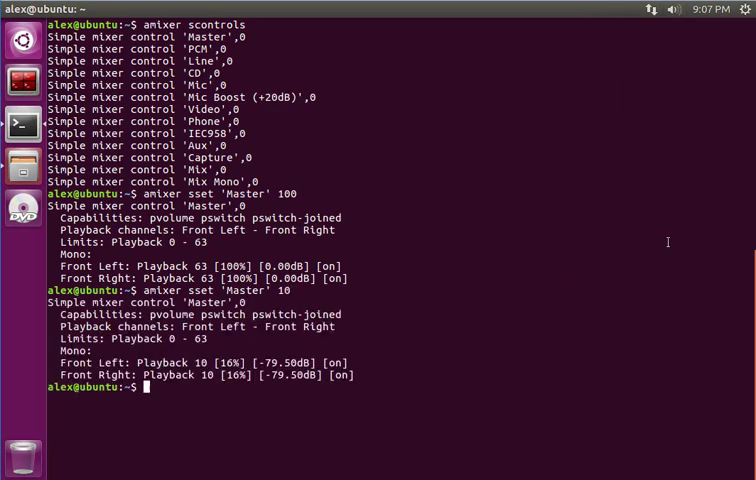